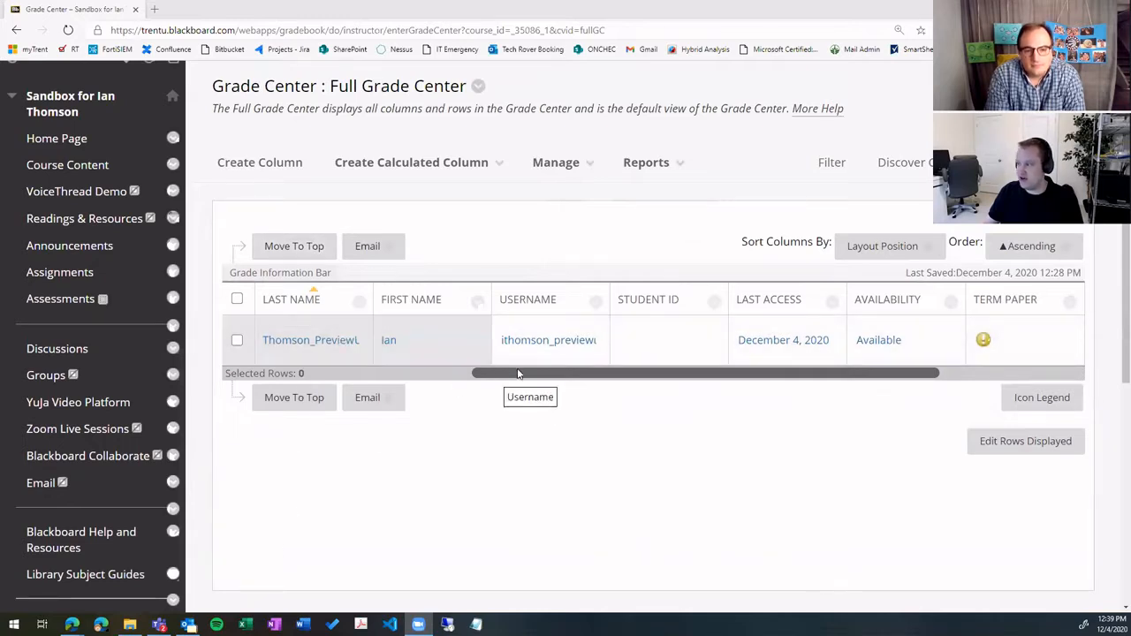
# Start a new grade column in the Full Grade Center and name it Final Exam.
pyautogui.moveTo(520, 373); pyautogui.dragTo(618, 375)
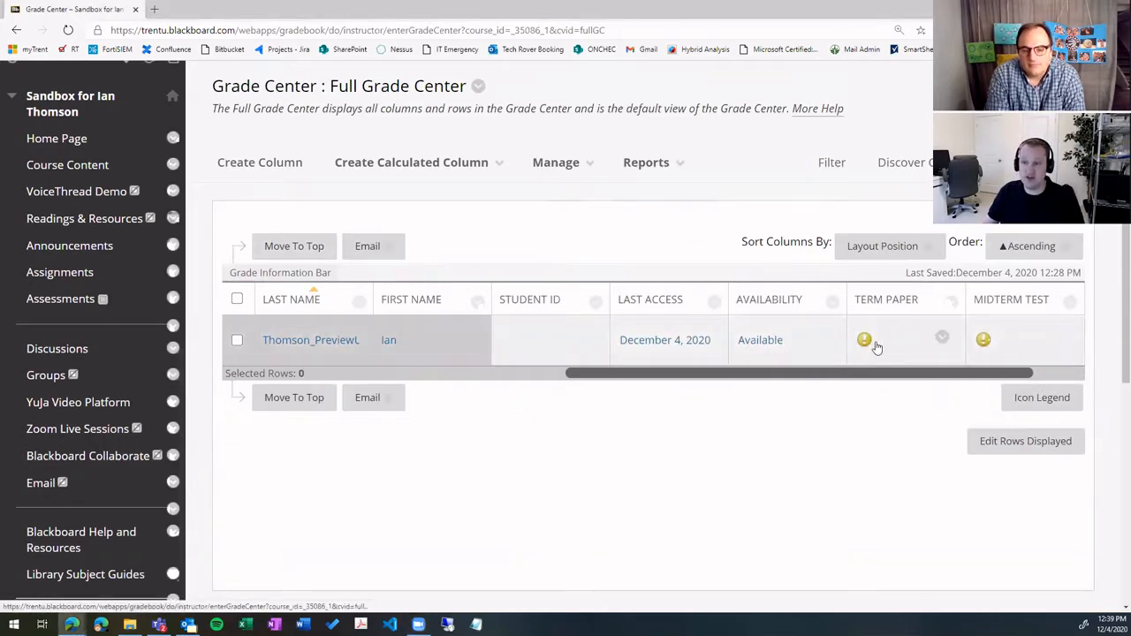
pyautogui.moveTo(856, 347)
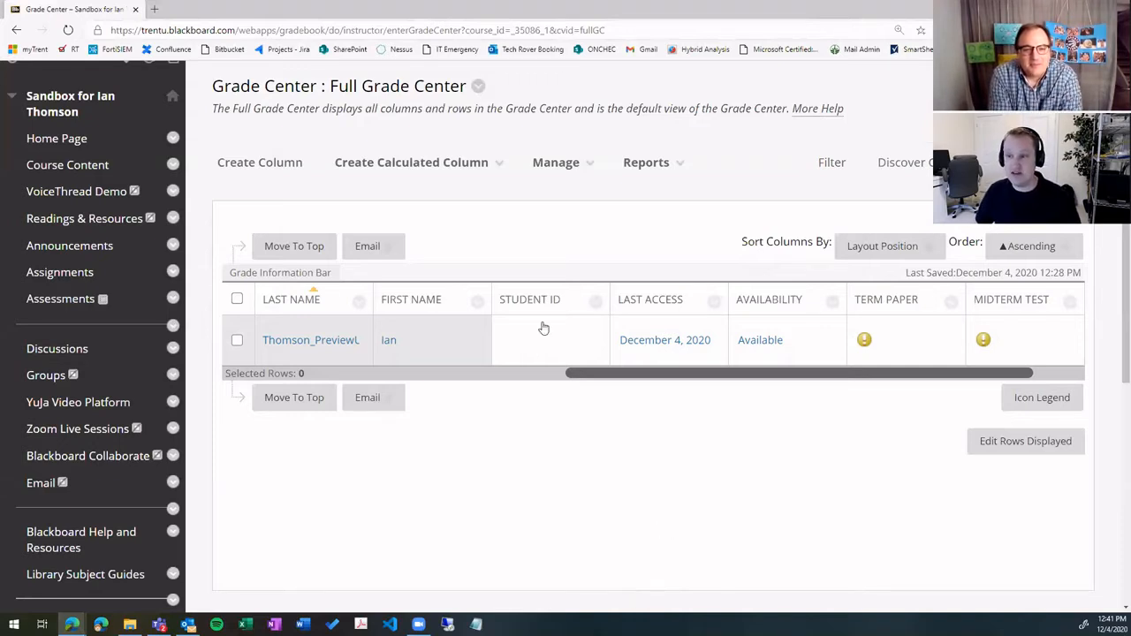
pyautogui.click(256, 171)
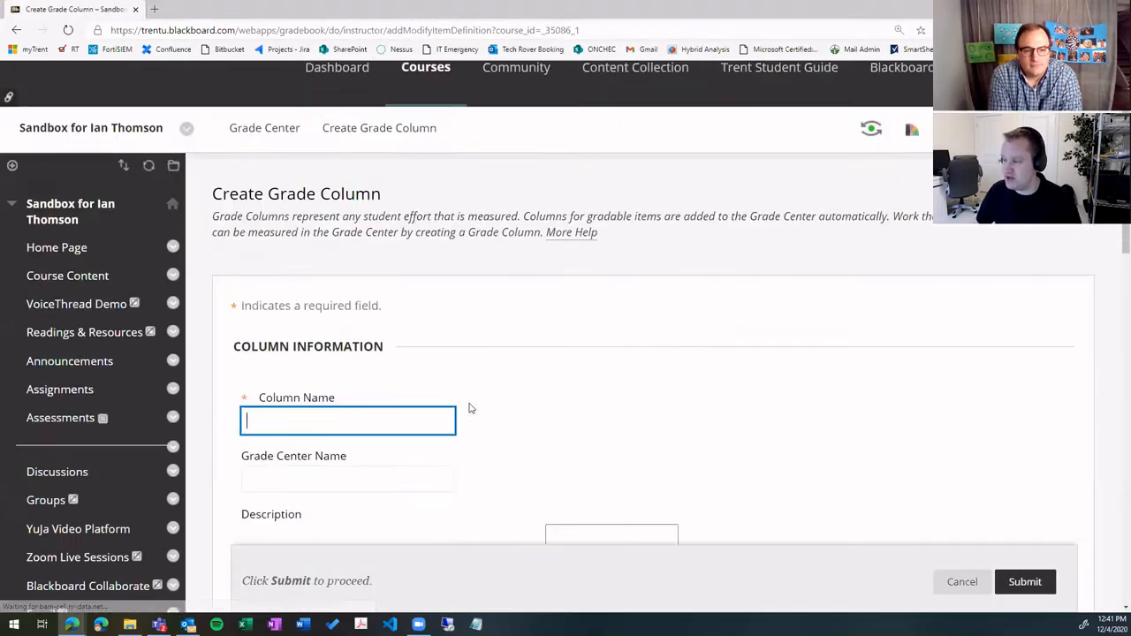
pyautogui.write('Final ')
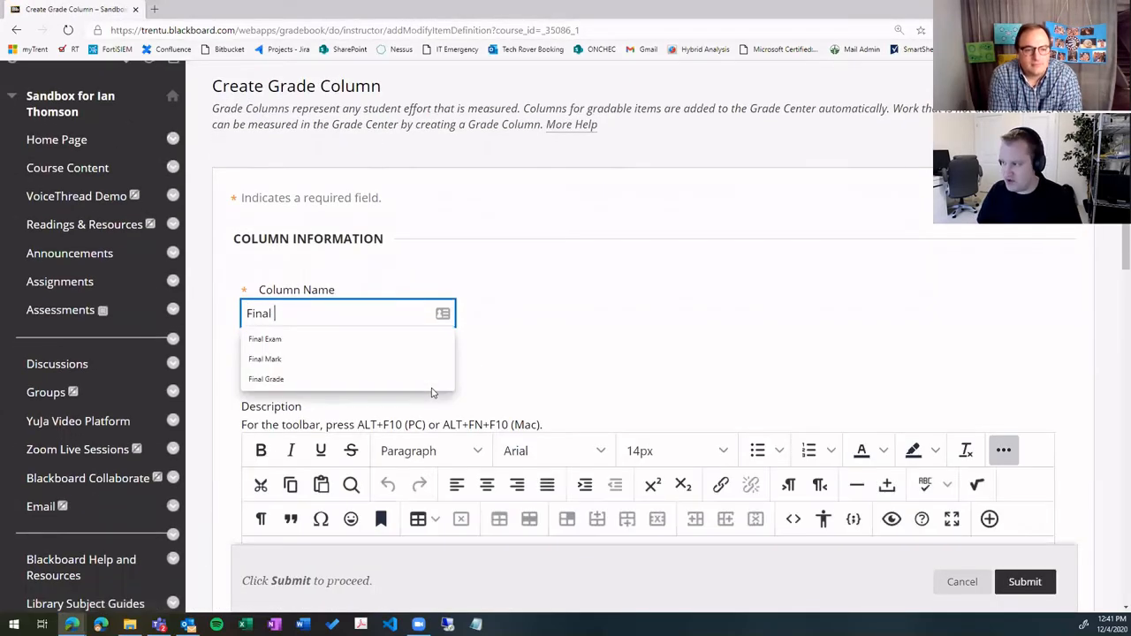
pyautogui.write('Mark')
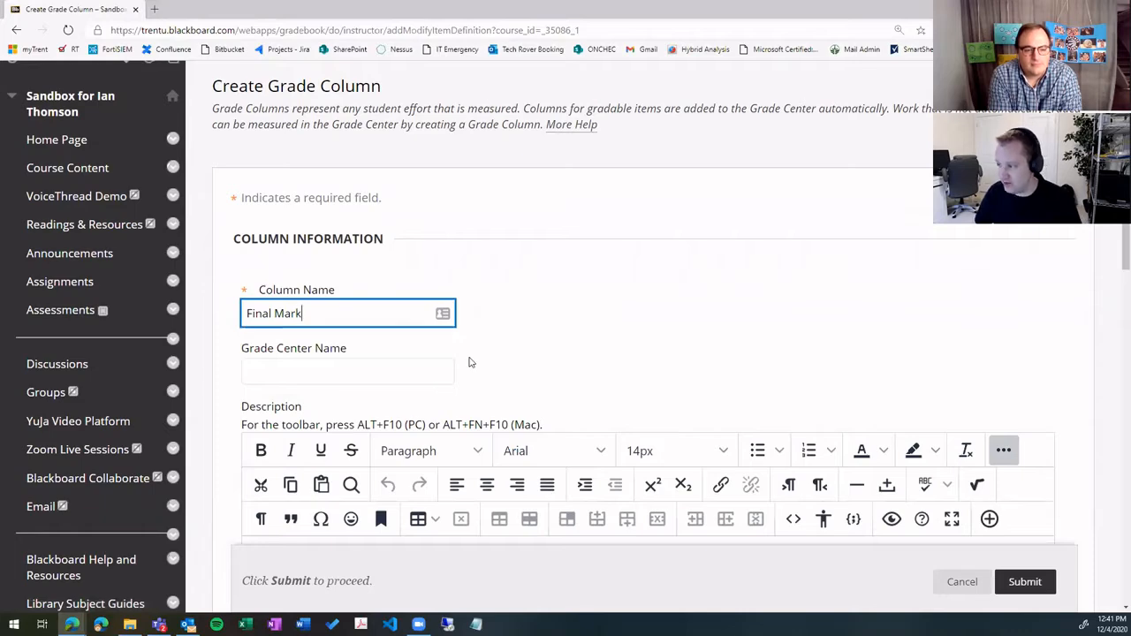
pyautogui.press('BackSpace')
pyautogui.press('BackSpace')
pyautogui.press('BackSpace')
pyautogui.press('BackSpace')
pyautogui.write('Exam')
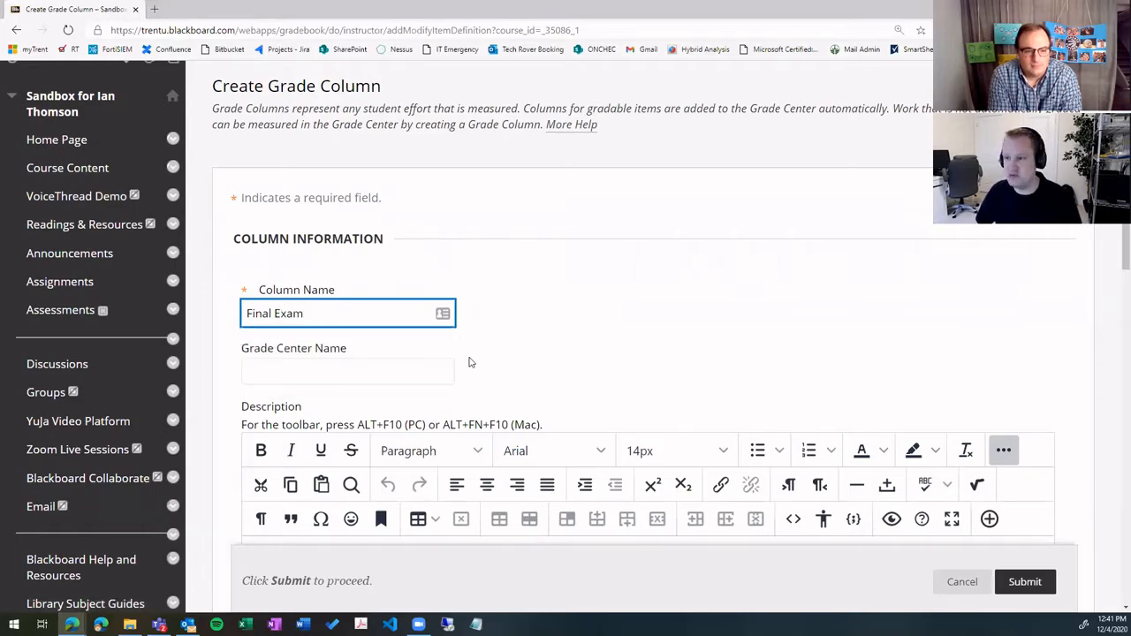
# Set the Final Exam column's points possible to 100 and submit the new column.
pyautogui.scroll(-4, 470, 362)
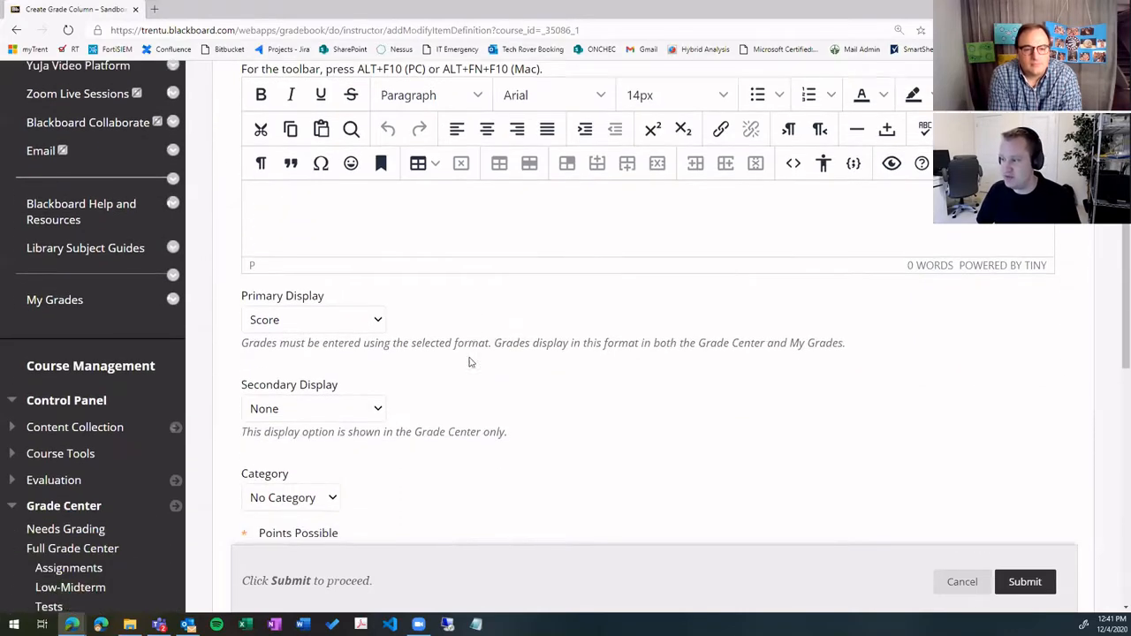
pyautogui.scroll(-3, 470, 362)
pyautogui.click(298, 334)
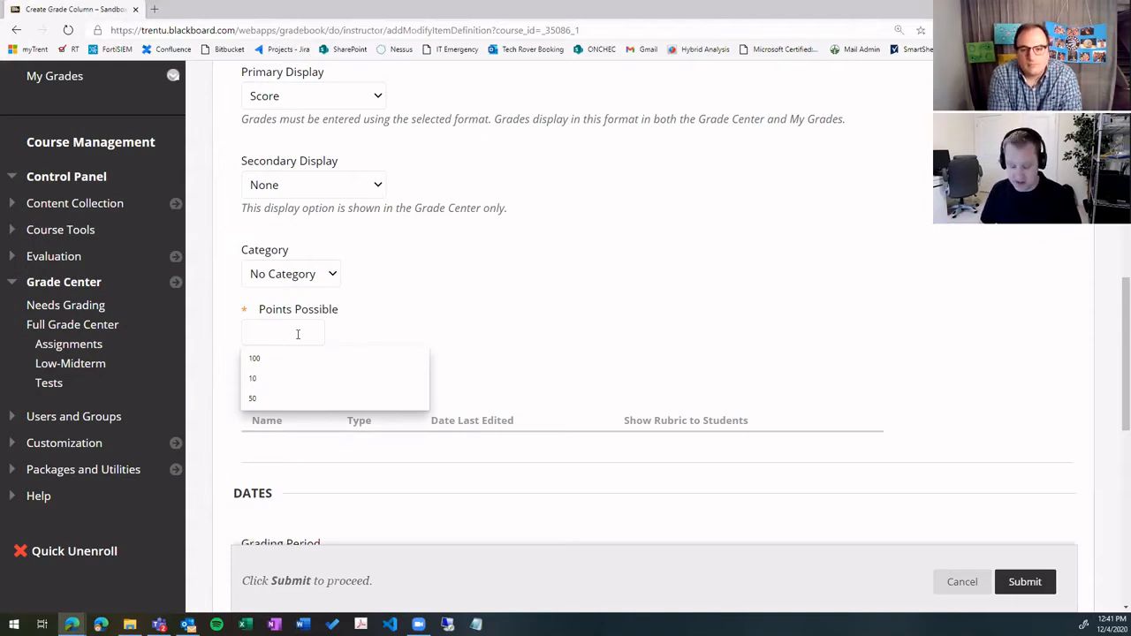
pyautogui.write('100')
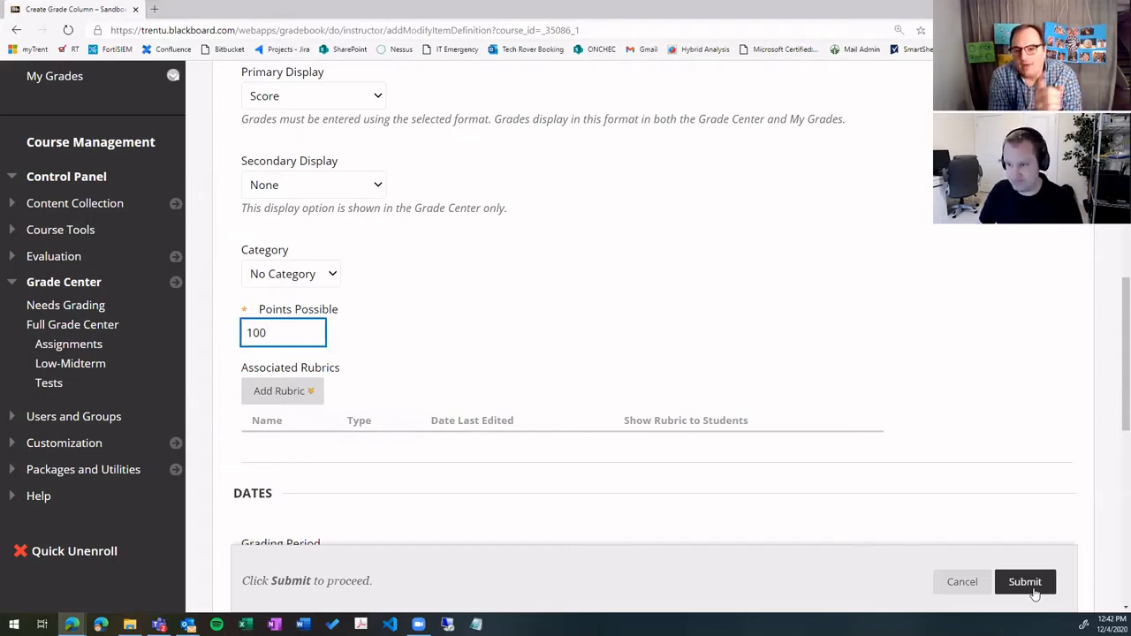
pyautogui.click(1025, 583)
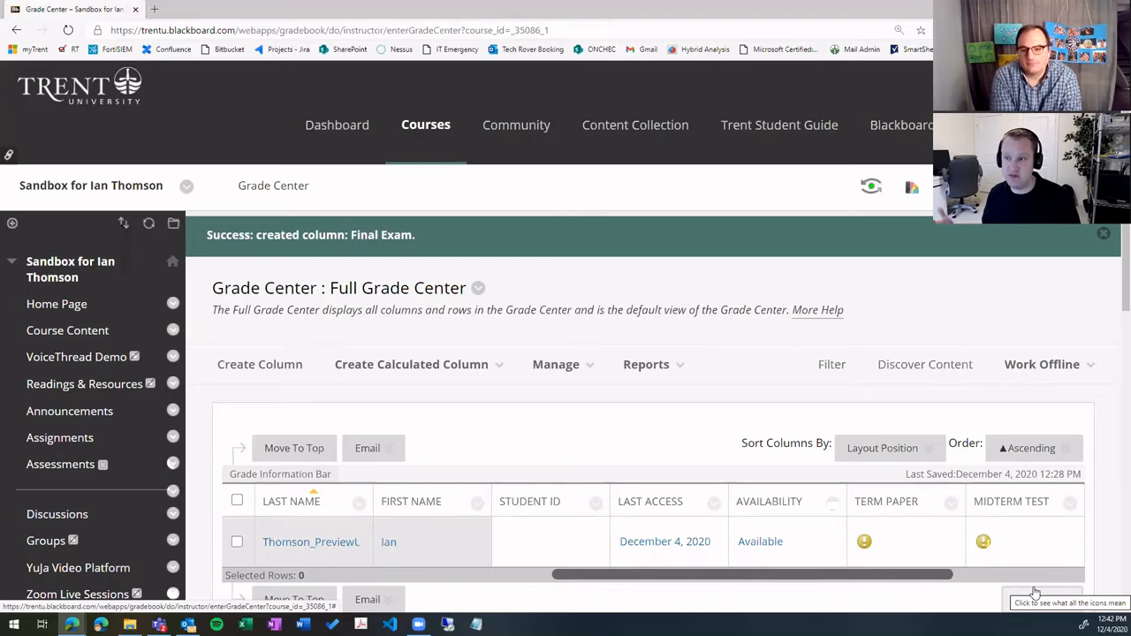
# View the new Final Exam column and check the grading options for the student's Term Paper attempt.
pyautogui.scroll(-2, 939, 481)
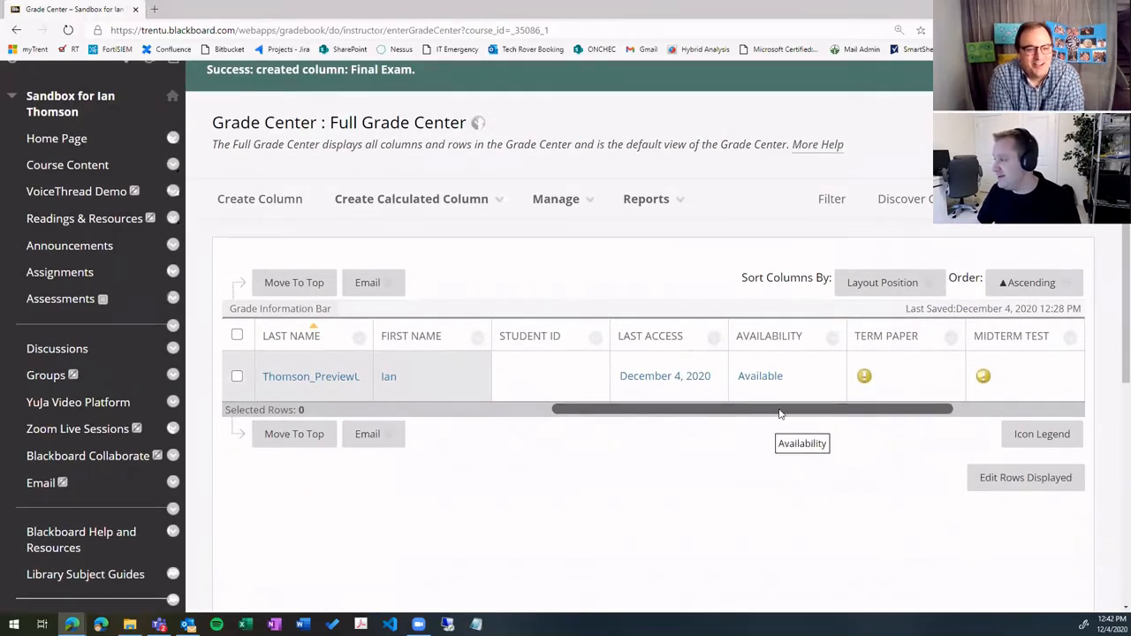
pyautogui.moveTo(780, 416); pyautogui.dragTo(933, 415)
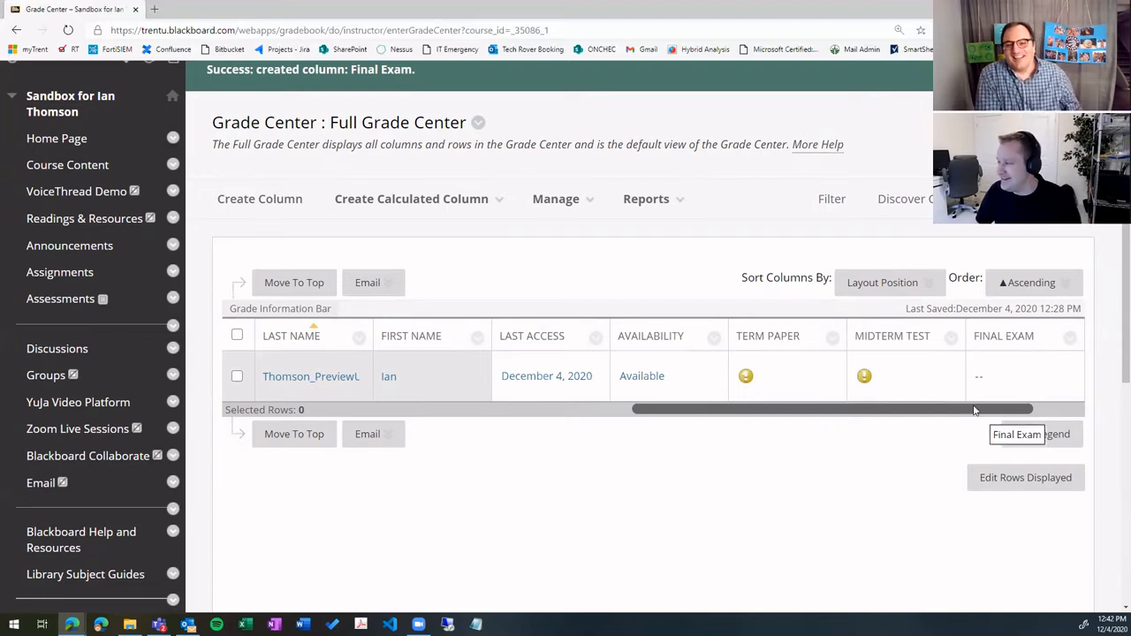
pyautogui.moveTo(1024, 345)
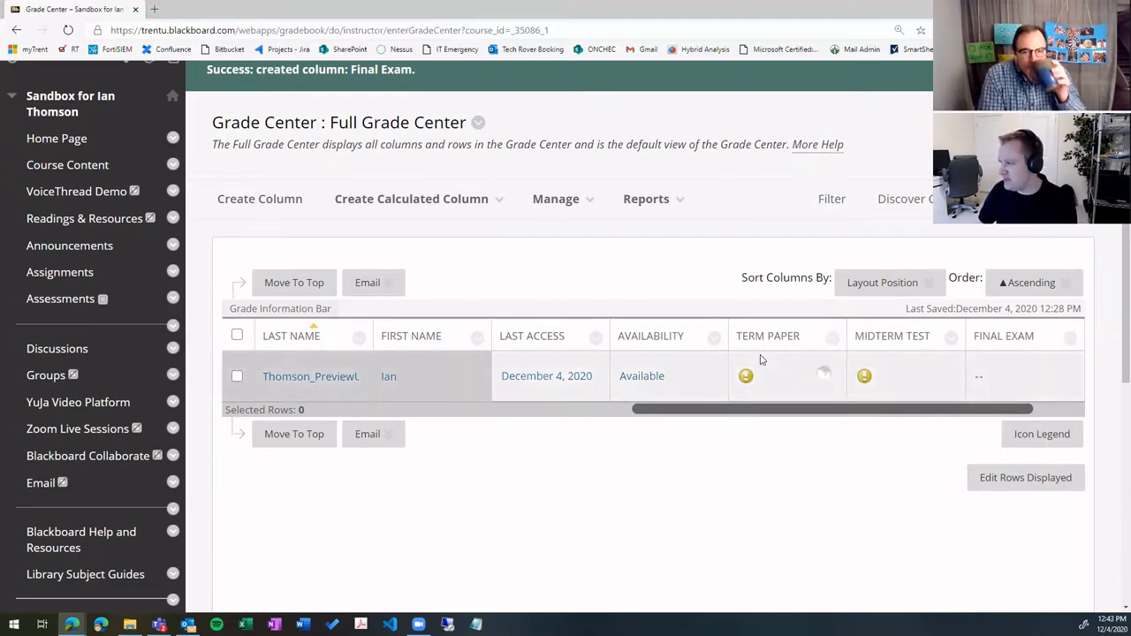
pyautogui.click(823, 375)
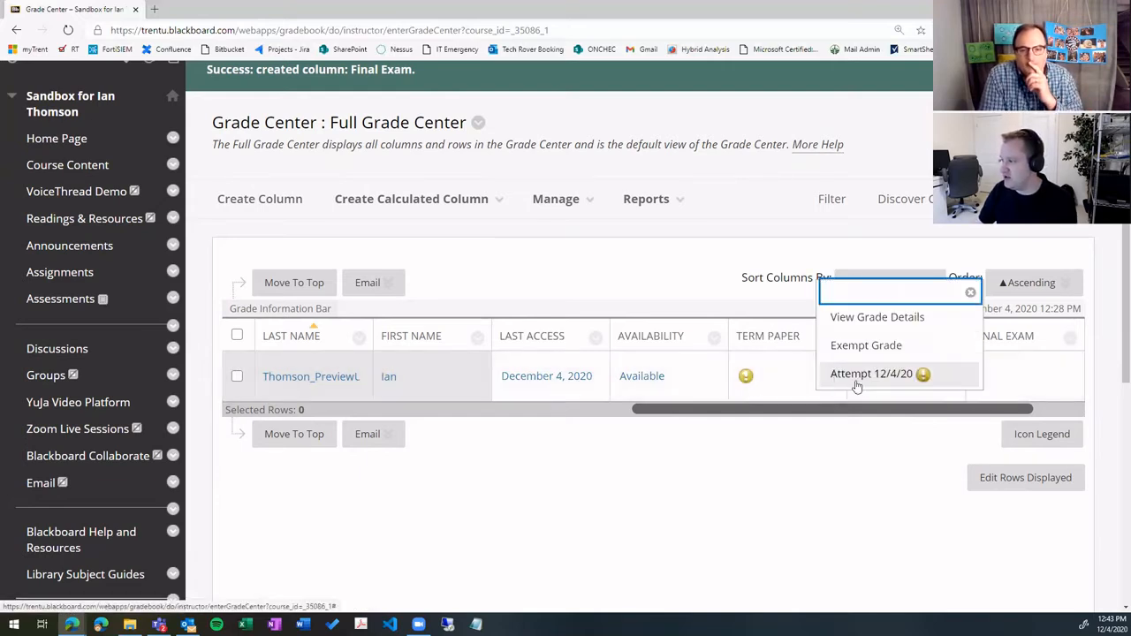
pyautogui.click(969, 297)
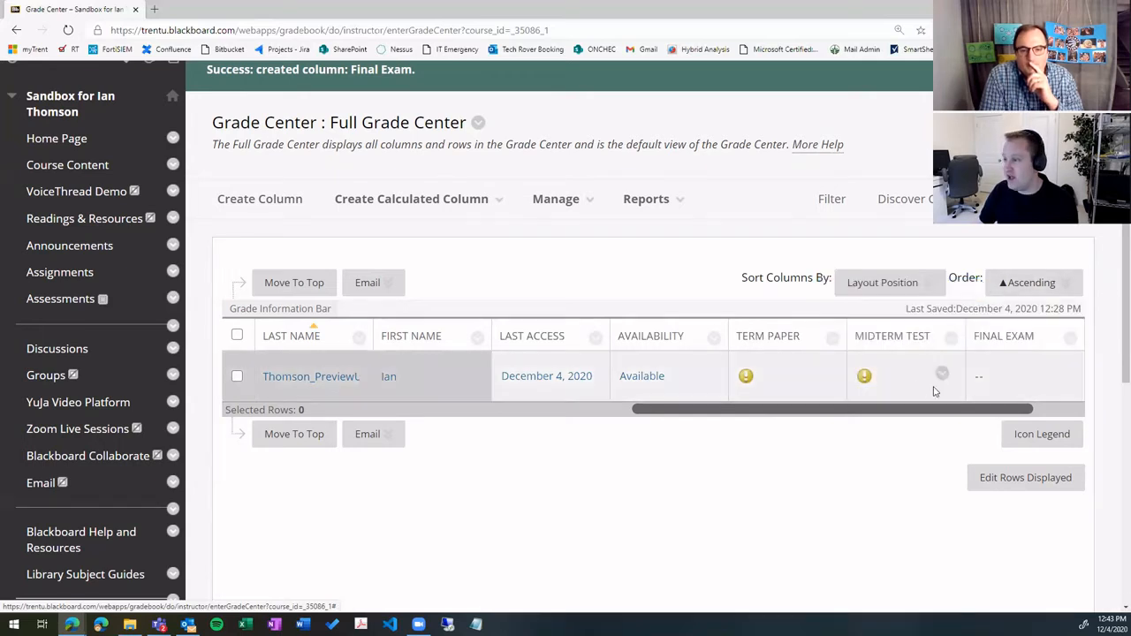
# Enter 87 as the student's Final Exam grade.
pyautogui.click(979, 383)
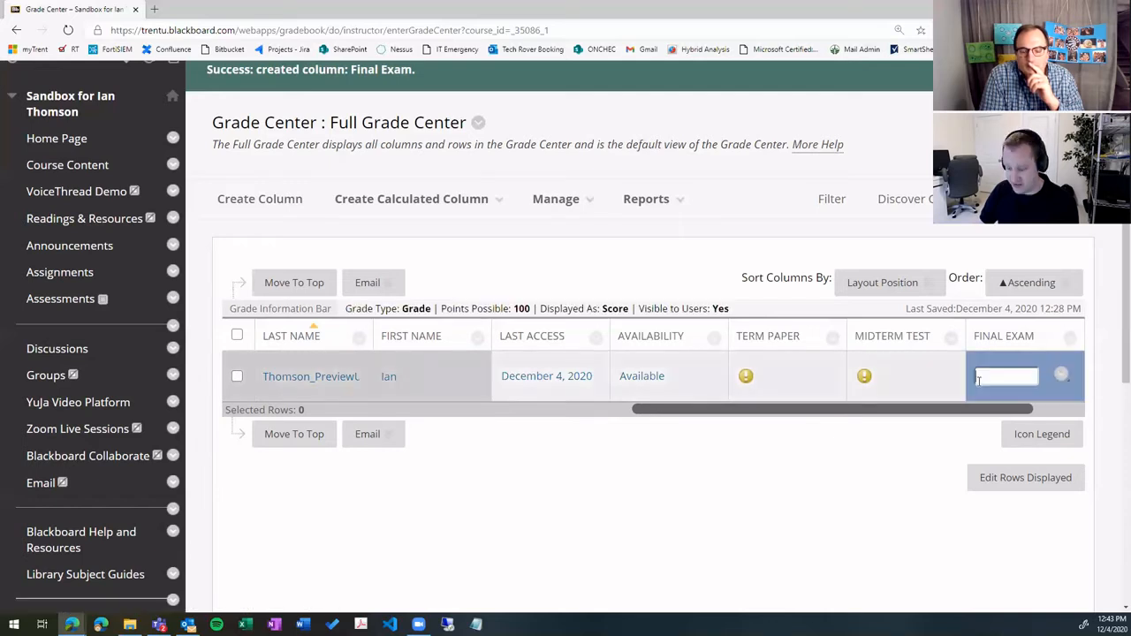
pyautogui.write('87')
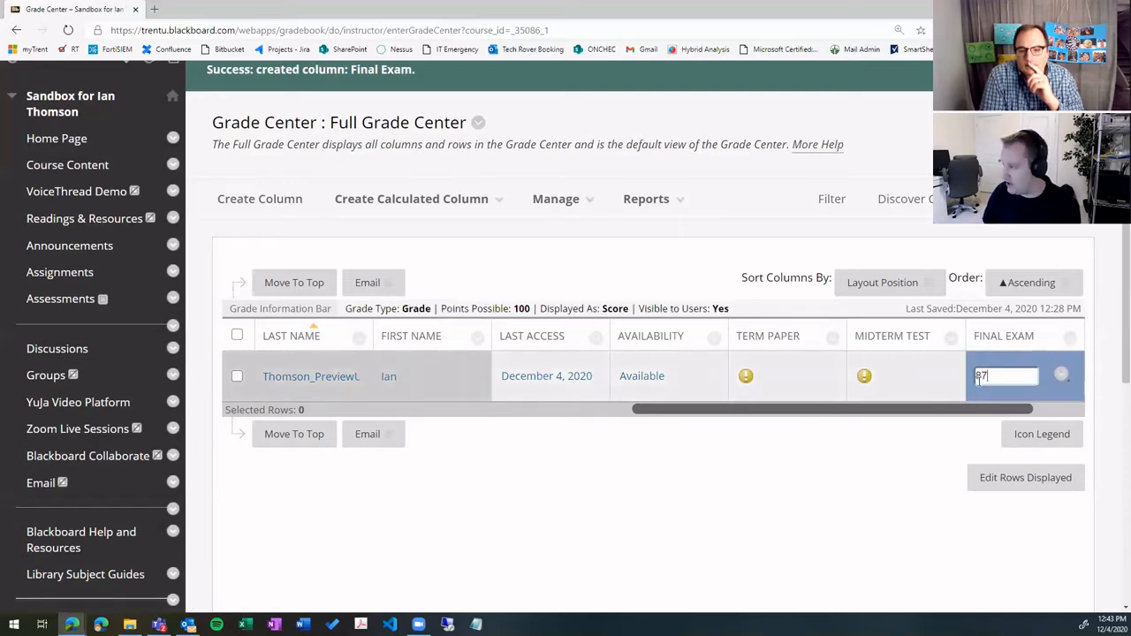
pyautogui.press('Return')
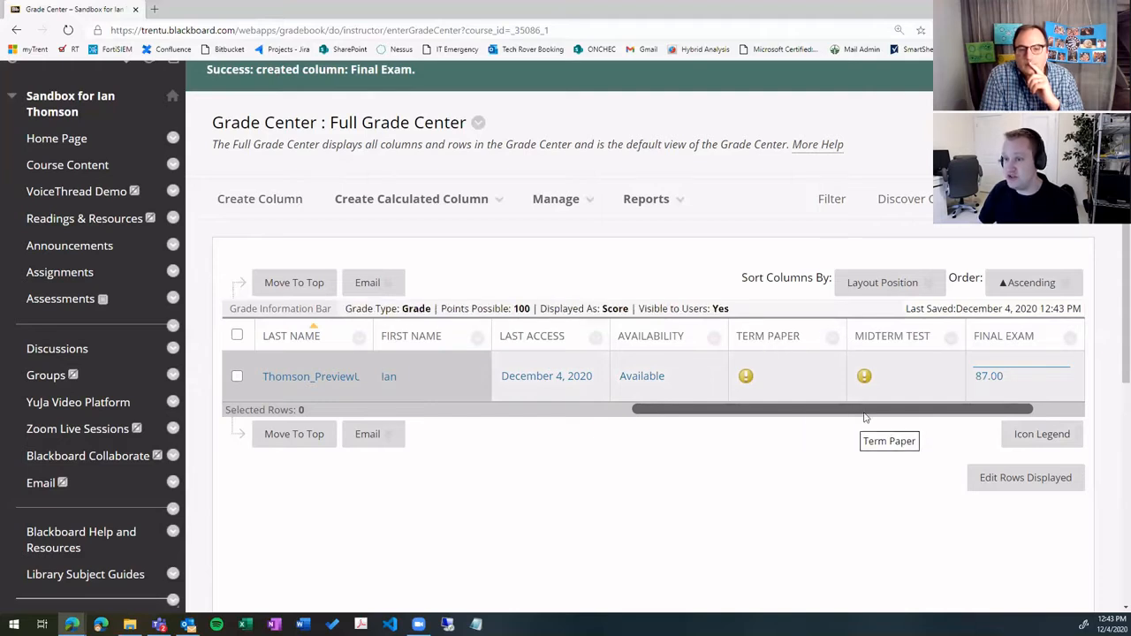
# Hide the Term Paper column from students.
pyautogui.click(833, 342)
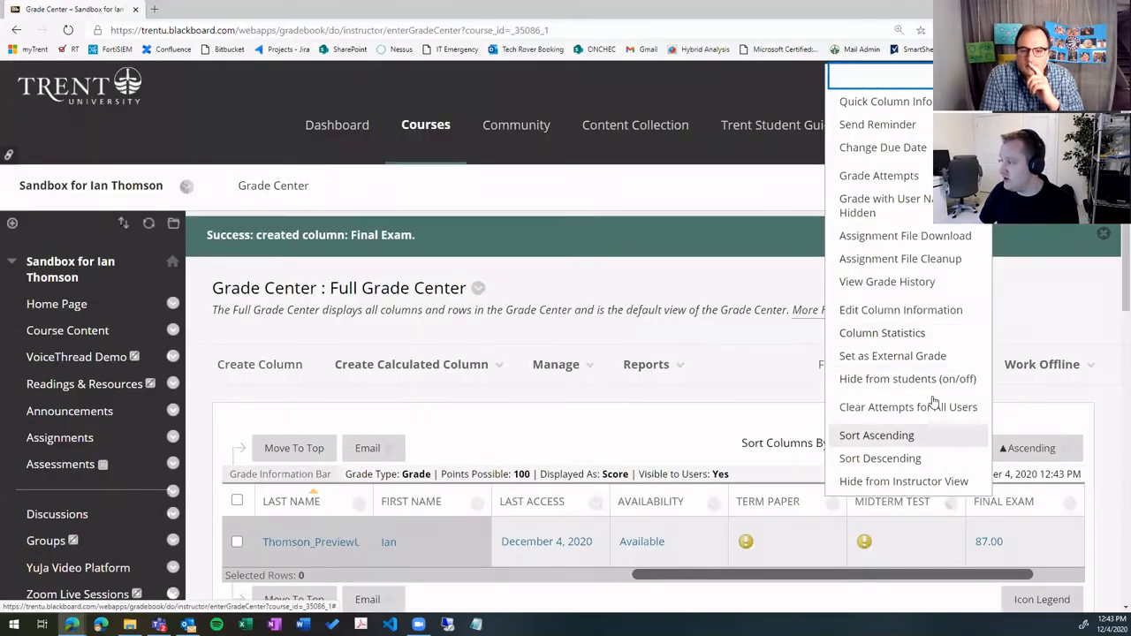
pyautogui.click(877, 380)
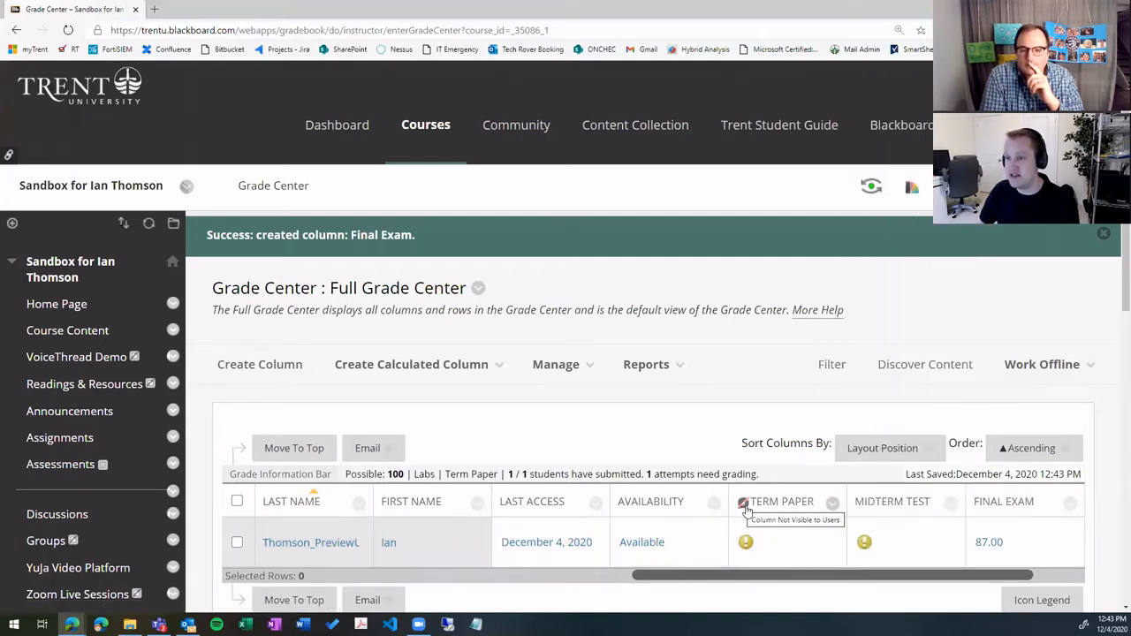
# Start a new weighted calculated column and name it Final Mark.
pyautogui.scroll(-2, 746, 511)
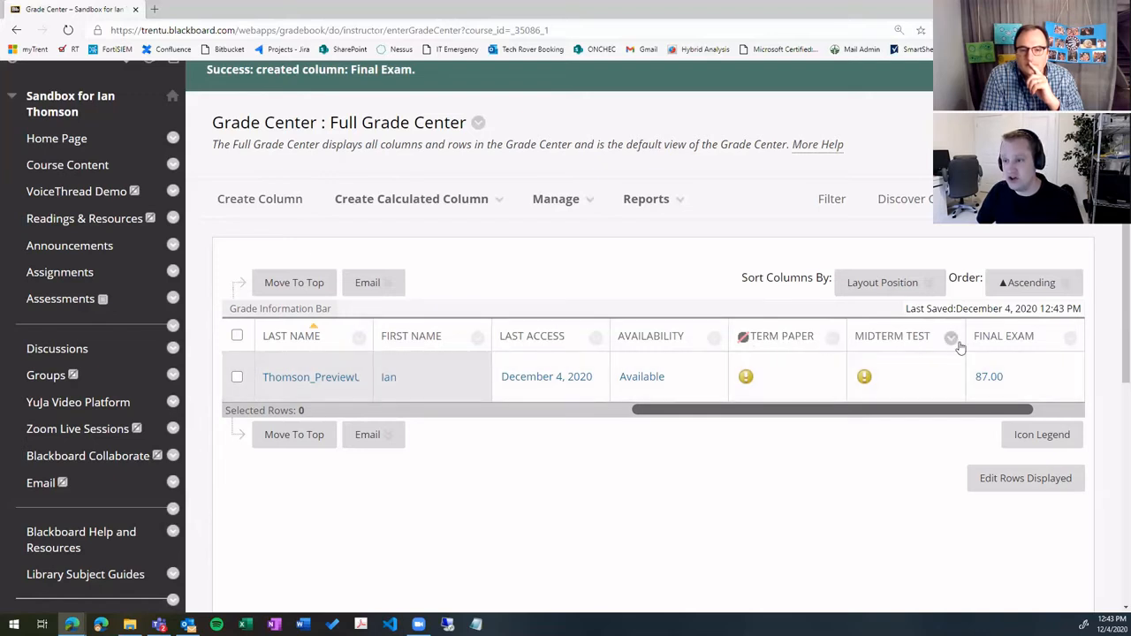
pyautogui.click(415, 200)
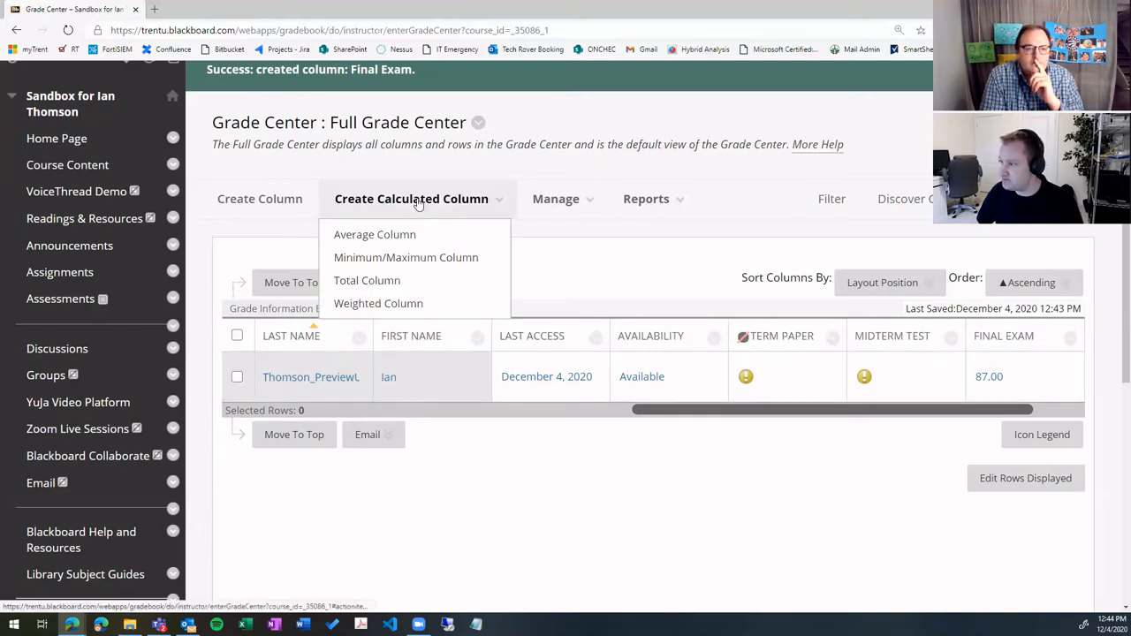
pyautogui.click(395, 305)
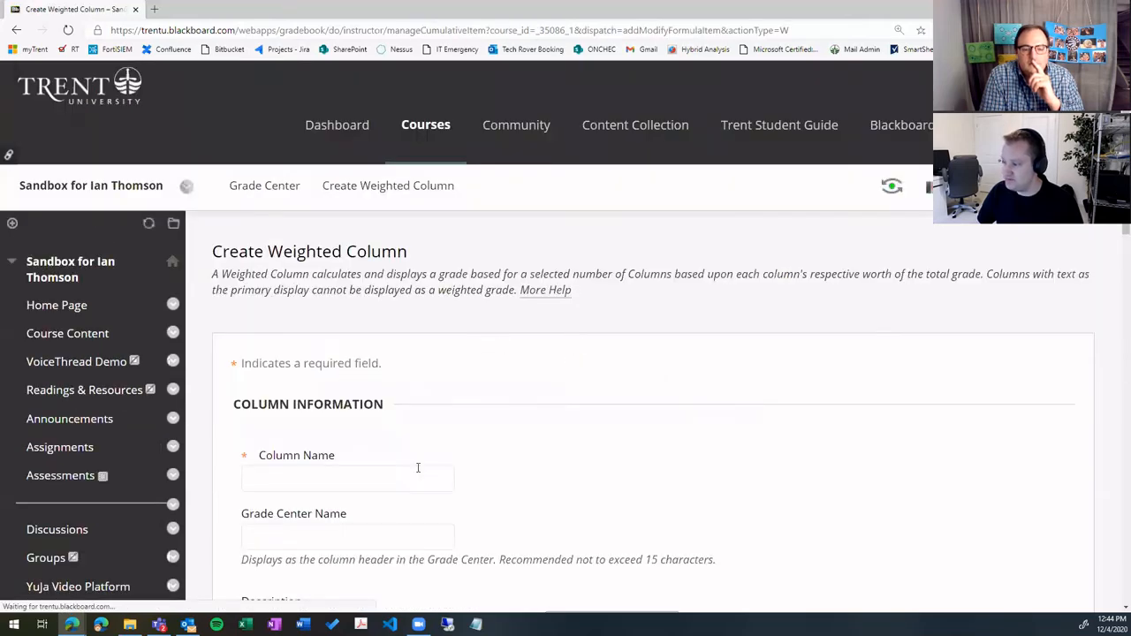
pyautogui.write('Final E')
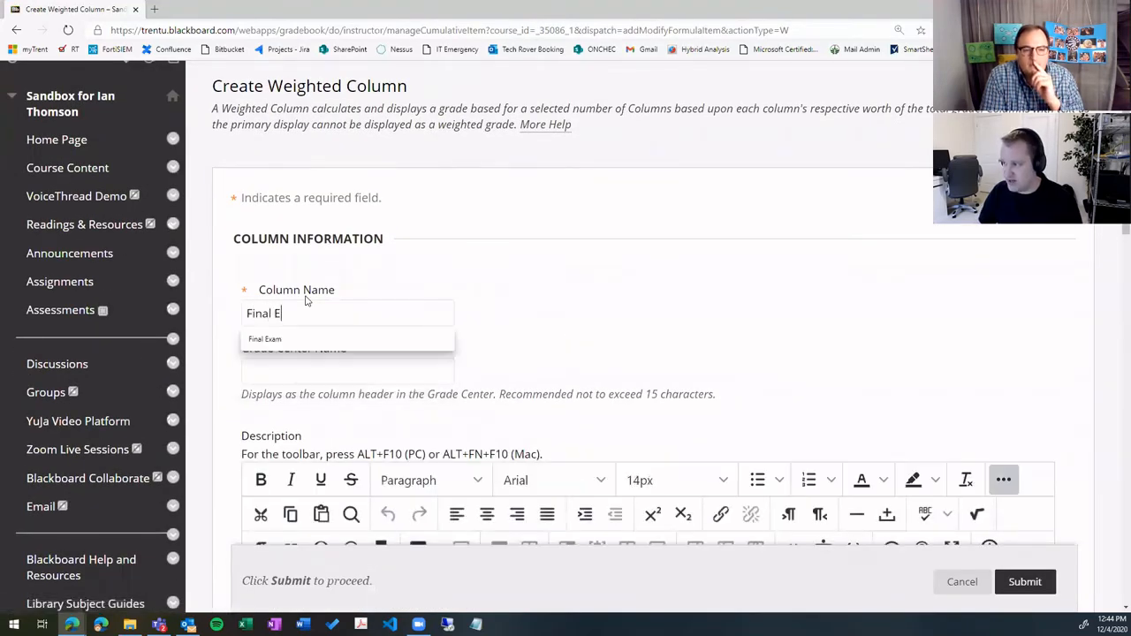
pyautogui.press('BackSpace')
pyautogui.write('Mark')
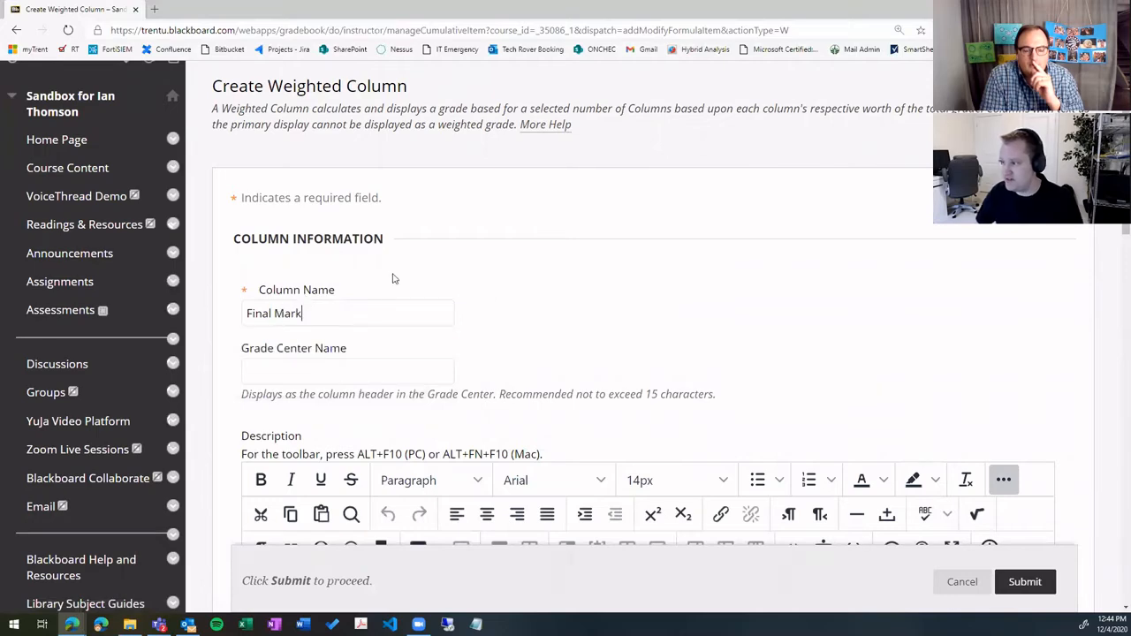
# Include the Term Paper, Midterm Test and Final Exam columns in the weighted grade.
pyautogui.scroll(-1, 702, 246)
pyautogui.scroll(-10, 702, 247)
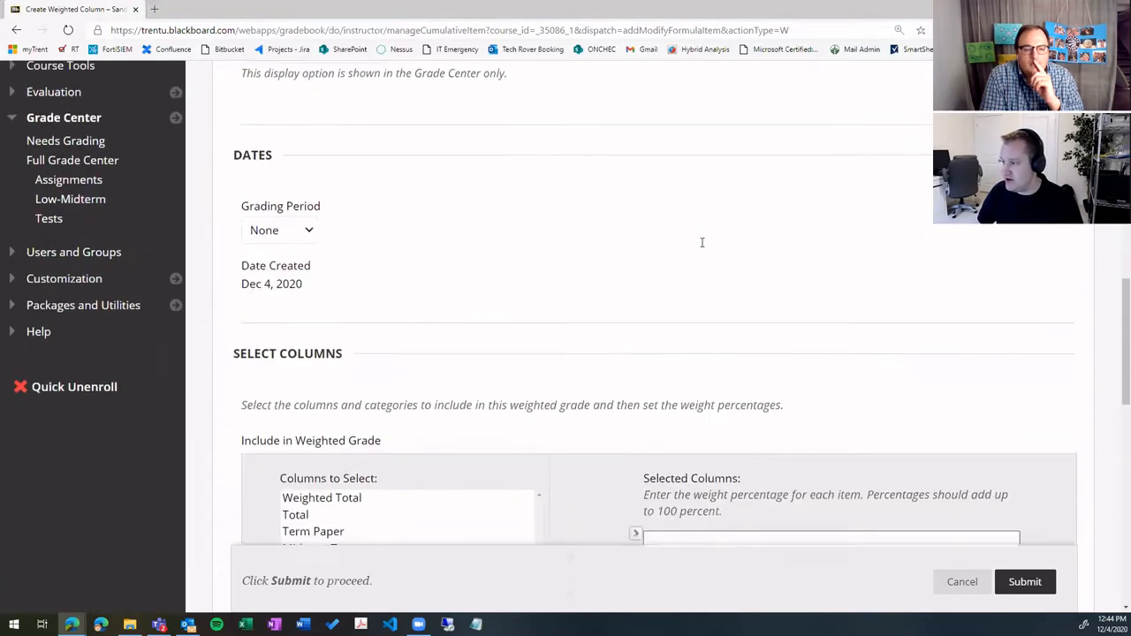
pyautogui.scroll(-1, 615, 269)
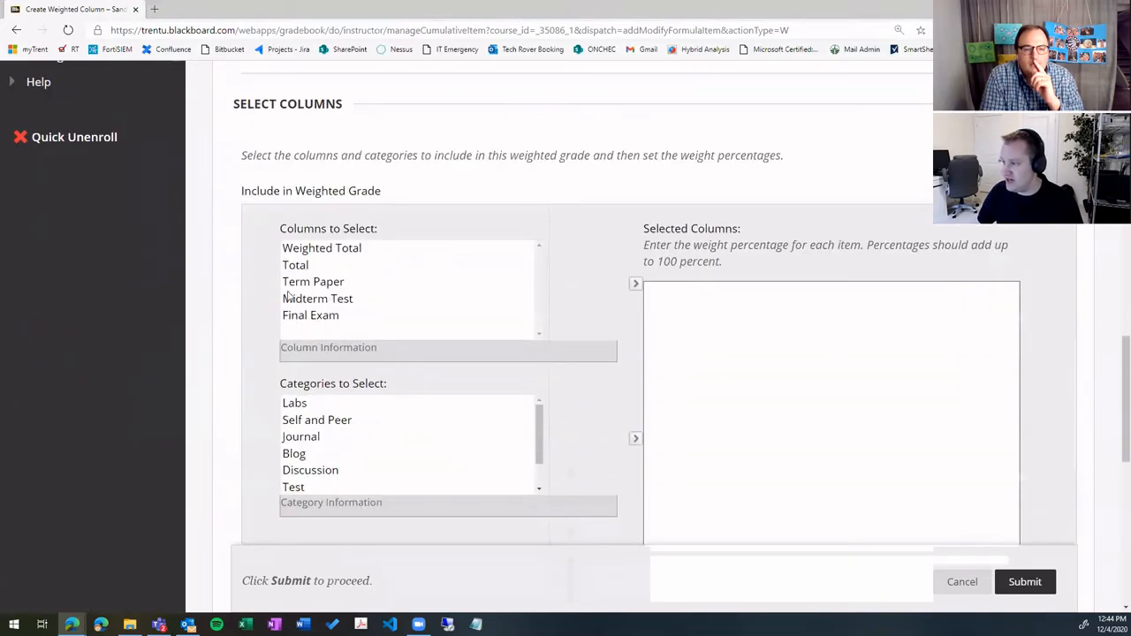
pyautogui.click(358, 282)
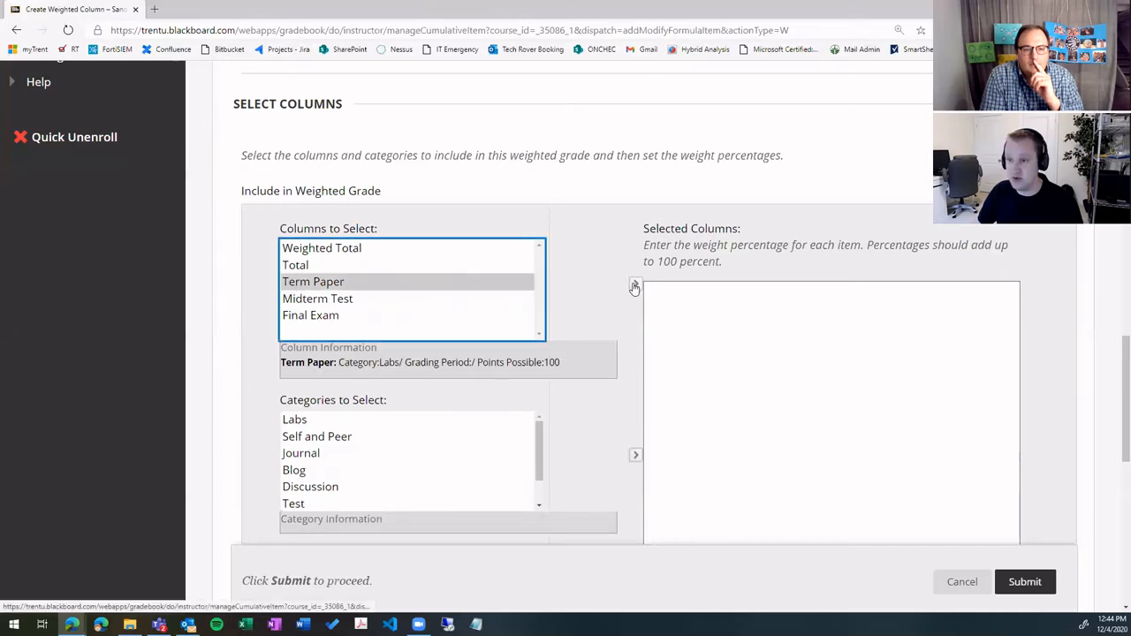
pyautogui.click(635, 287)
pyautogui.click(364, 282)
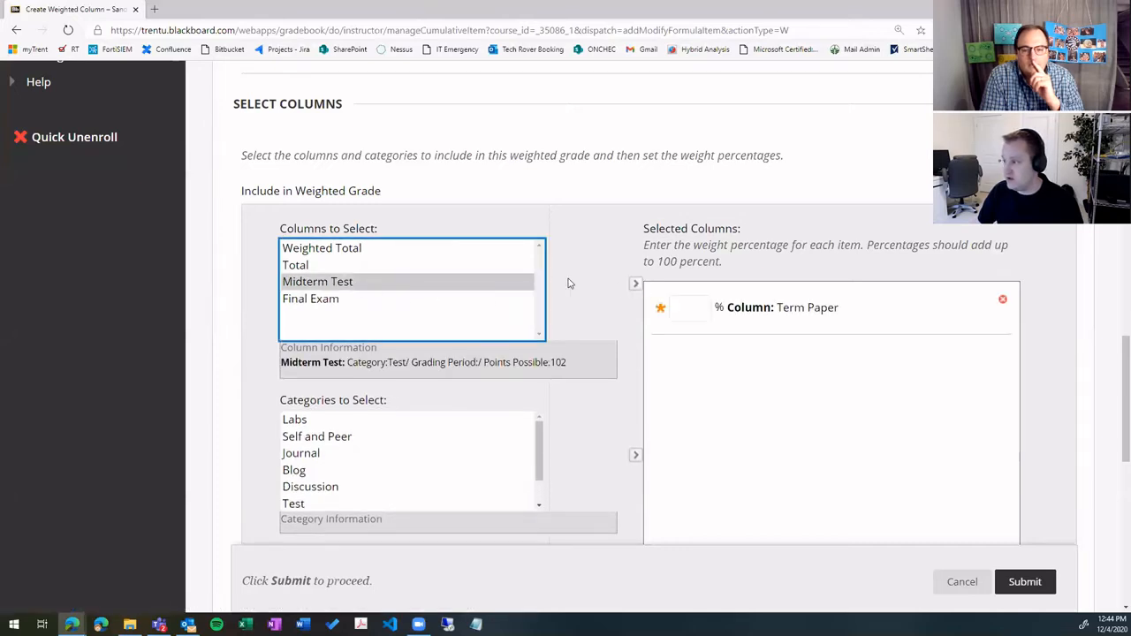
pyautogui.click(632, 285)
pyautogui.click(394, 283)
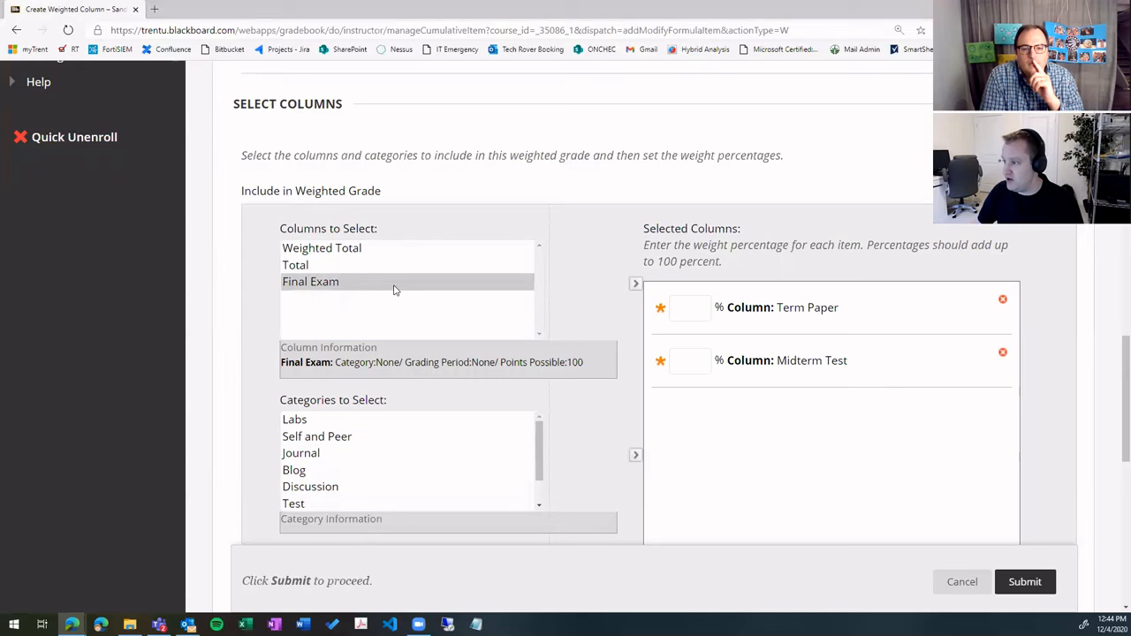
pyautogui.click(633, 285)
# Set the weights to 25% for the Term Paper column and 40% for the Midterm Test column.
pyautogui.click(684, 310)
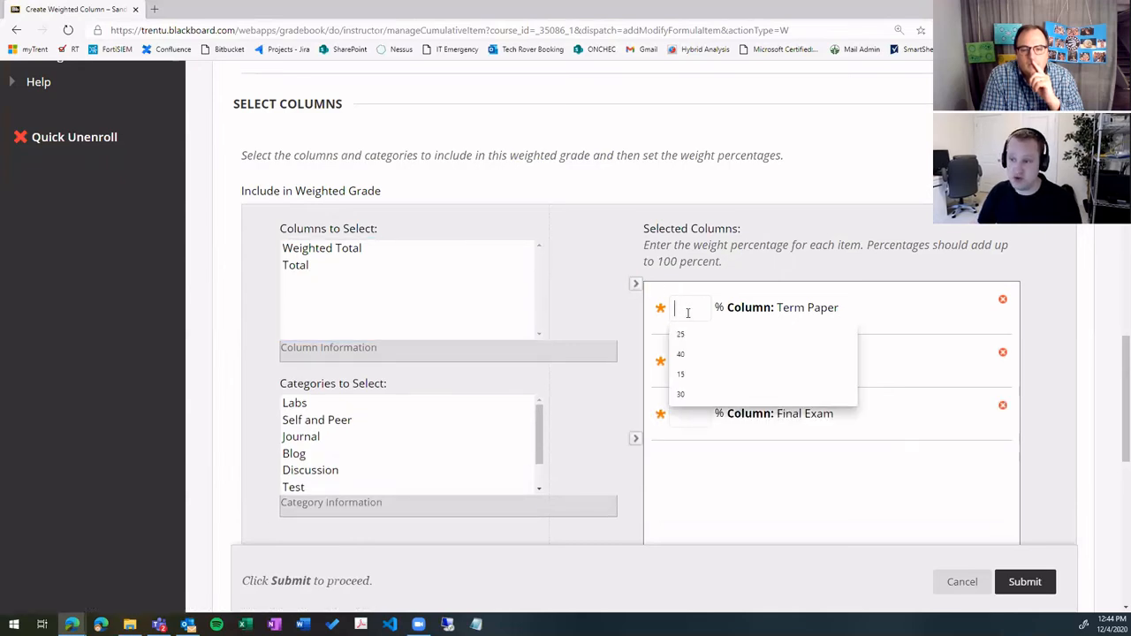
pyautogui.write('25')
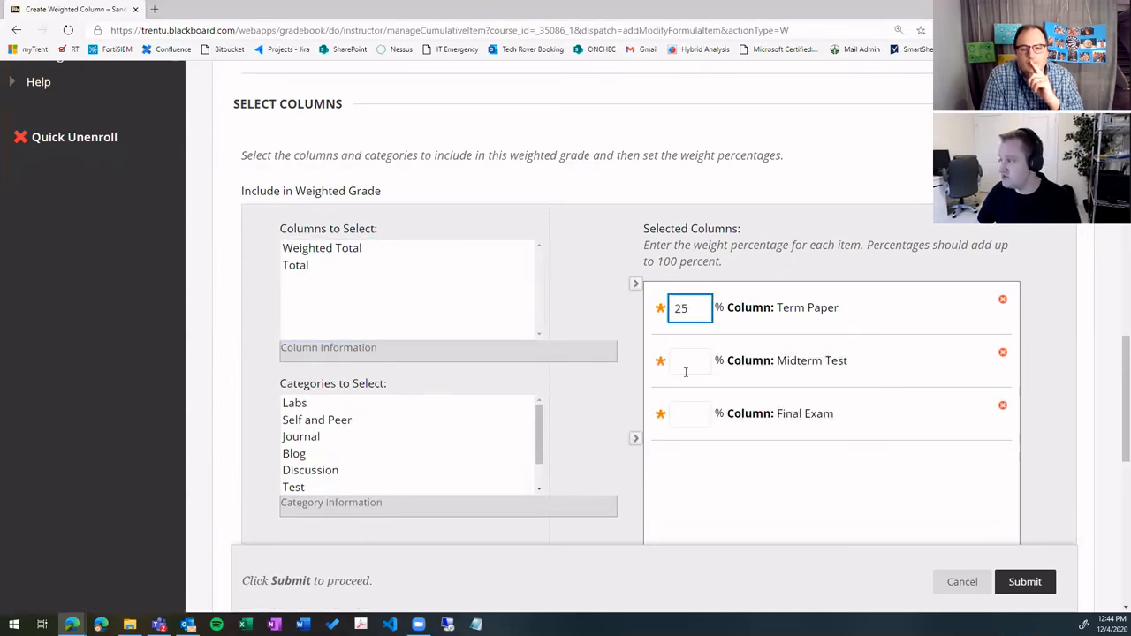
pyautogui.click(685, 371)
pyautogui.write('2')
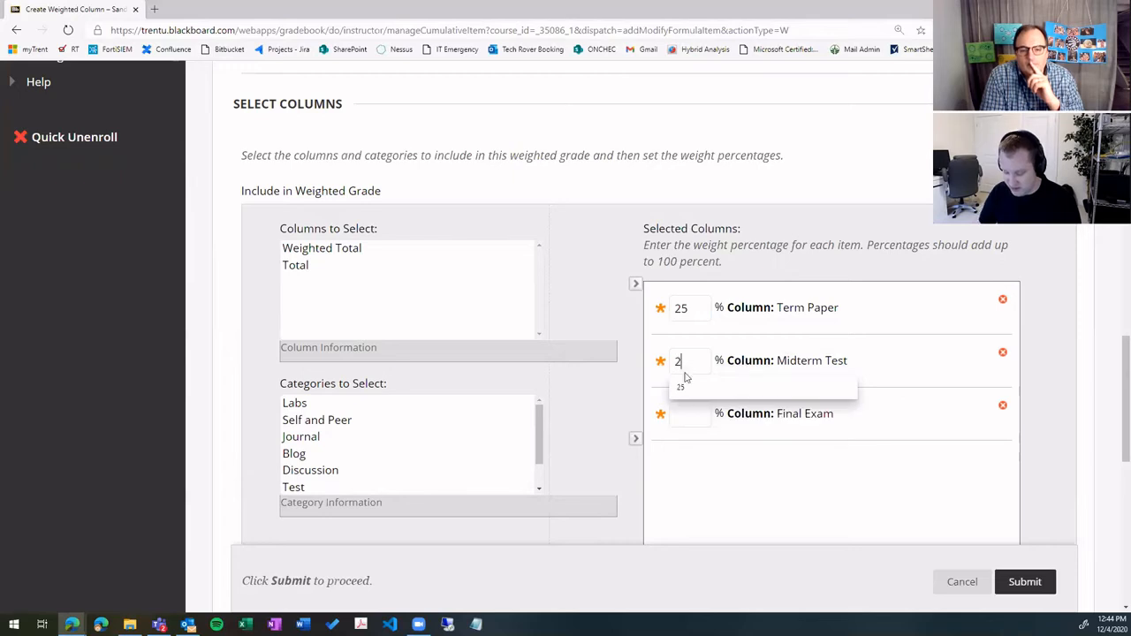
pyautogui.press('BackSpace')
pyautogui.write('40')
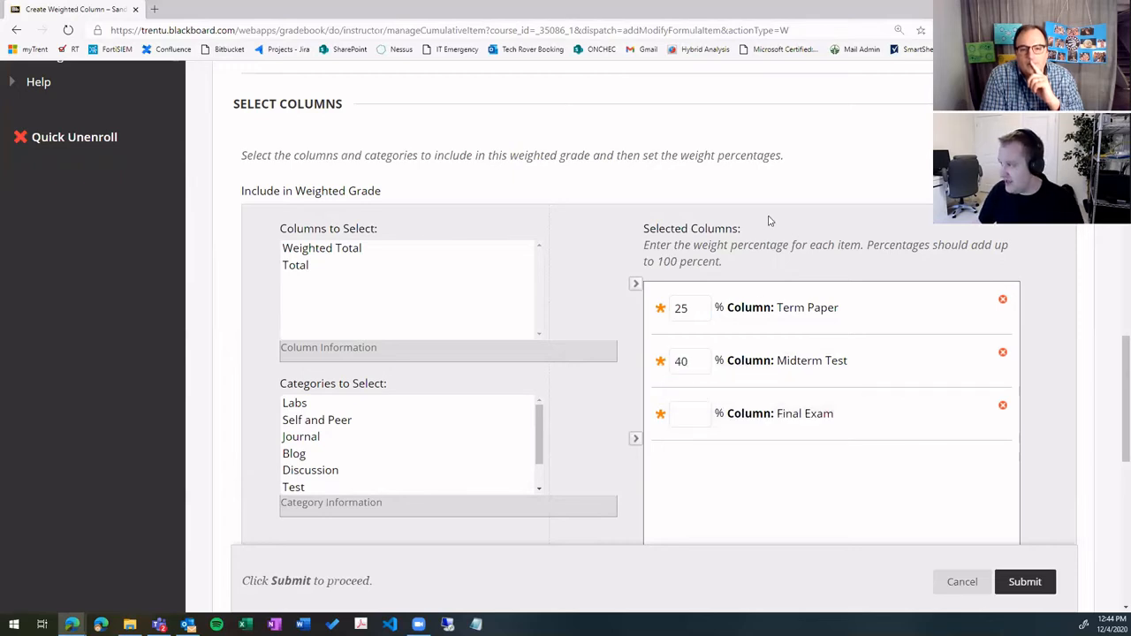
# Change the Midterm Test weight to 45% and set the Final Exam weight to 30%.
pyautogui.scroll(-3, 770, 225)
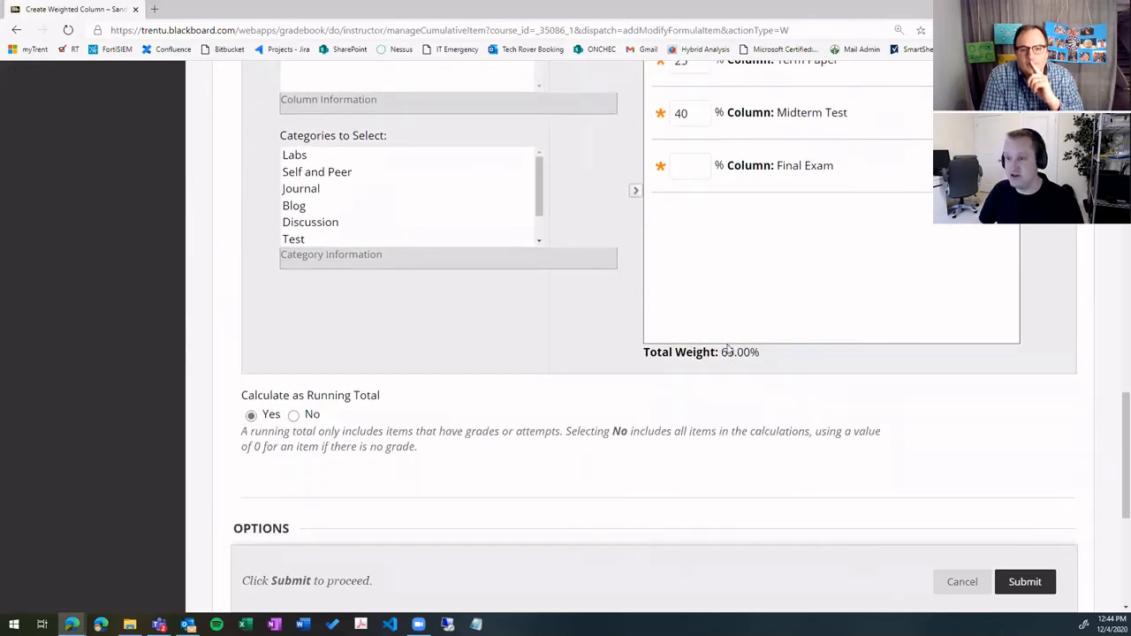
pyautogui.scroll(2, 713, 363)
pyautogui.doubleClick(701, 279)
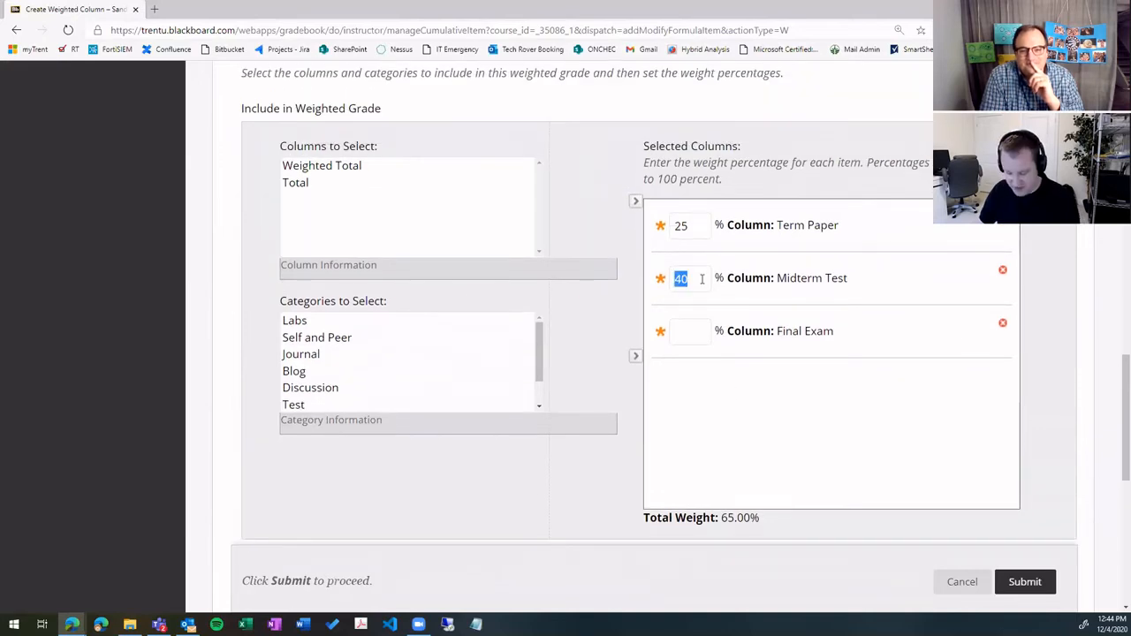
pyautogui.write('45')
pyautogui.scroll(-2, 706, 274)
pyautogui.click(694, 164)
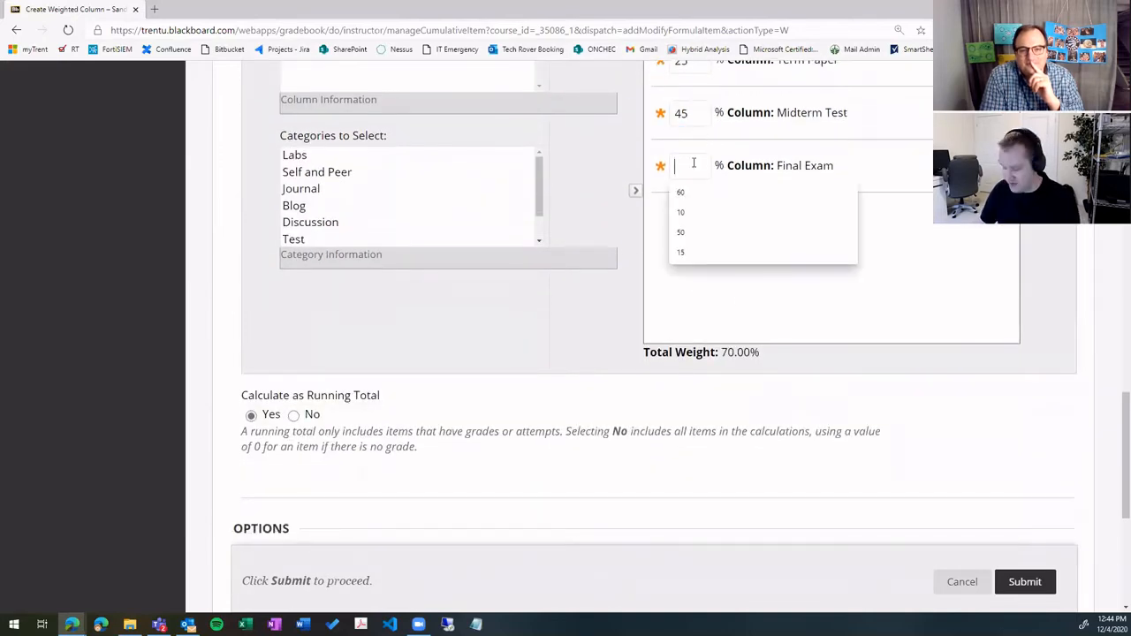
pyautogui.write('30')
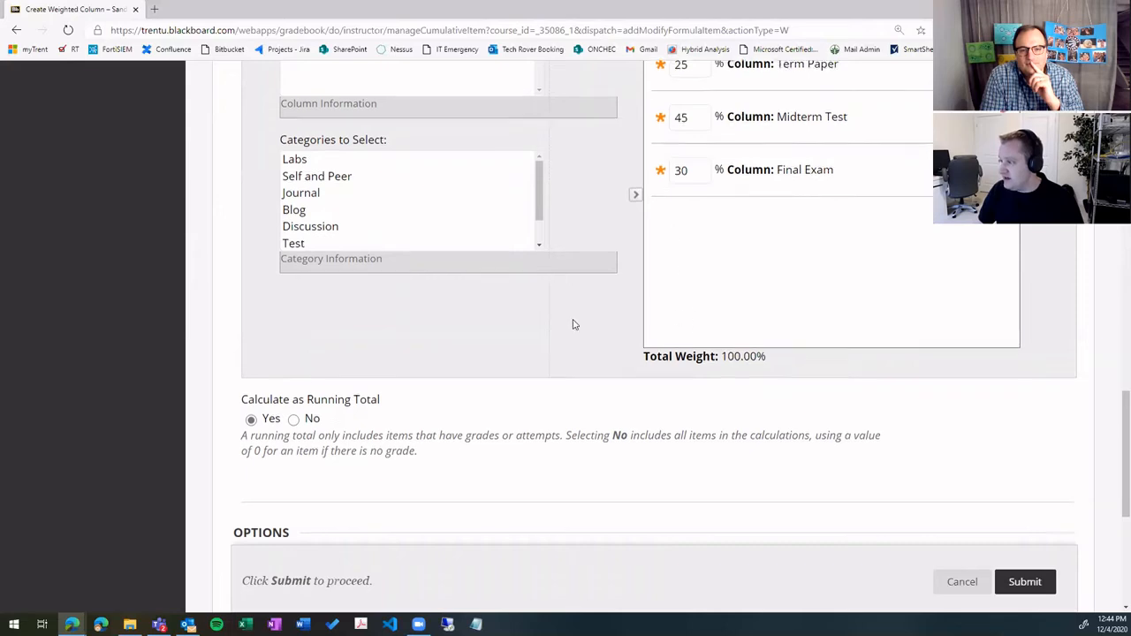
# Set the weighted column not to calculate as a running total, so that all items are included.
pyautogui.scroll(1, 573, 324)
pyautogui.scroll(-2, 533, 351)
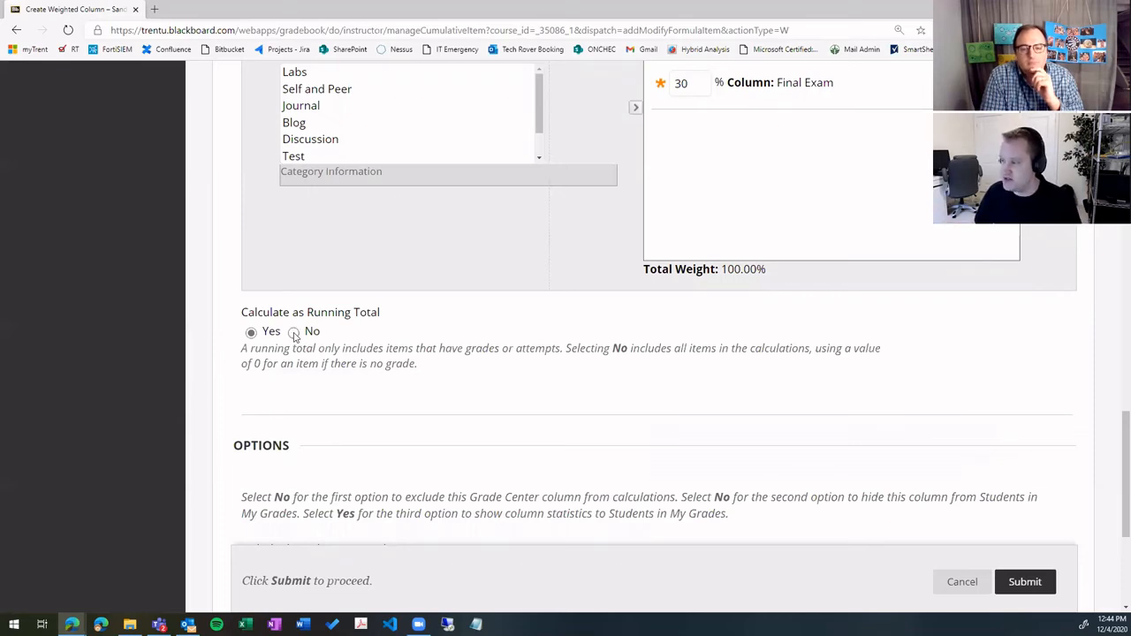
pyautogui.click(294, 333)
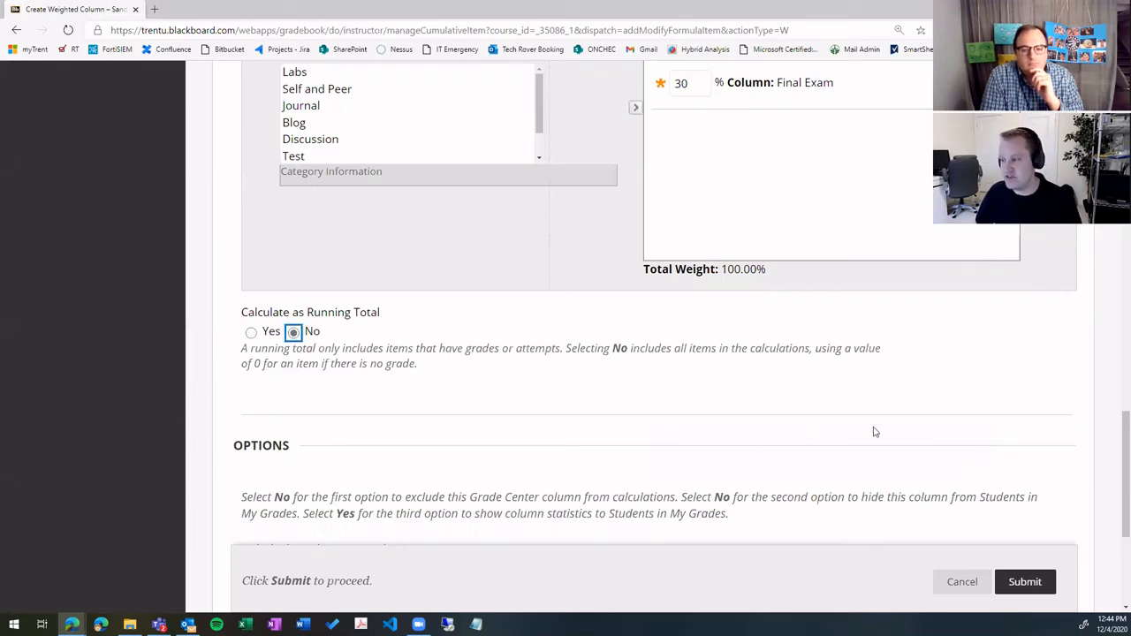
# Hide the Final Mark column from students and submit the new weighted column.
pyautogui.scroll(-1, 929, 458)
pyautogui.scroll(-3, 930, 457)
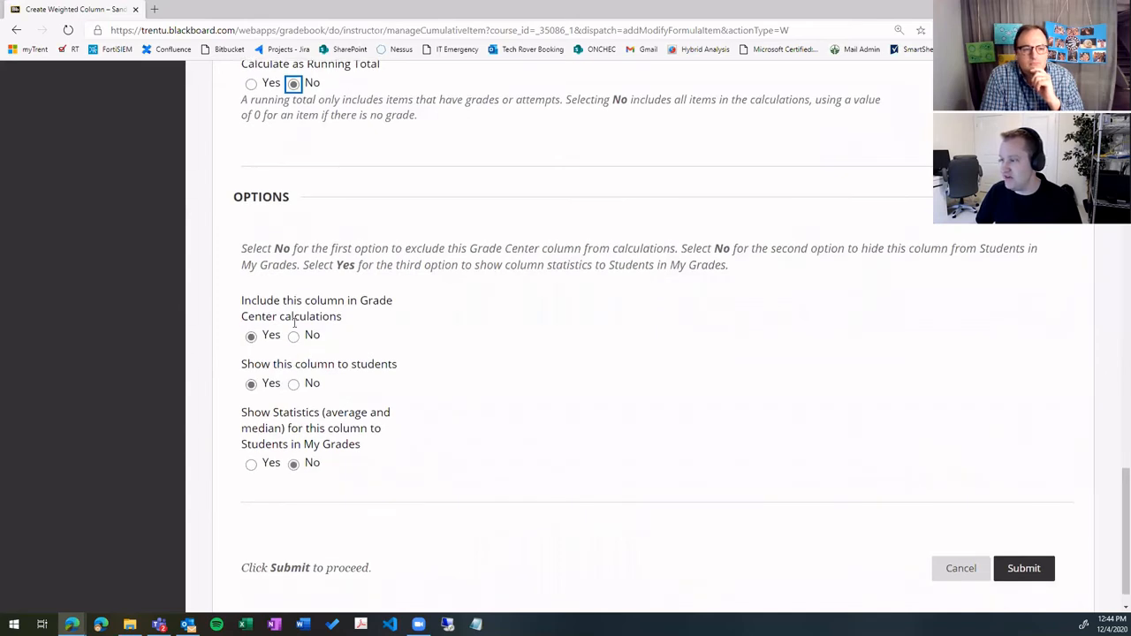
pyautogui.click(293, 385)
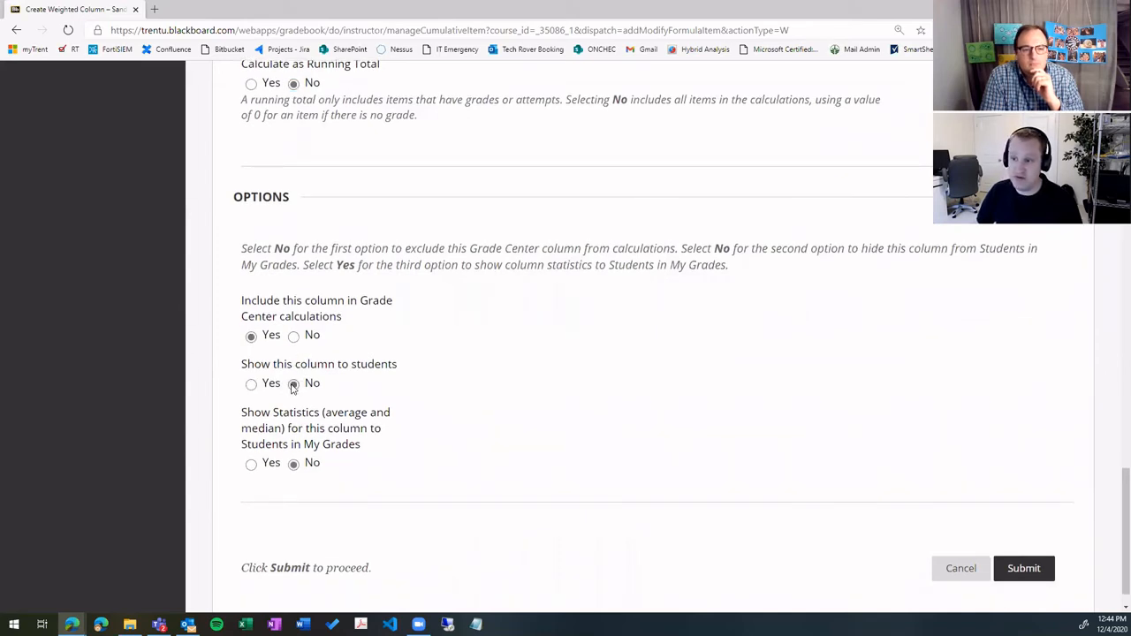
pyautogui.click(1017, 573)
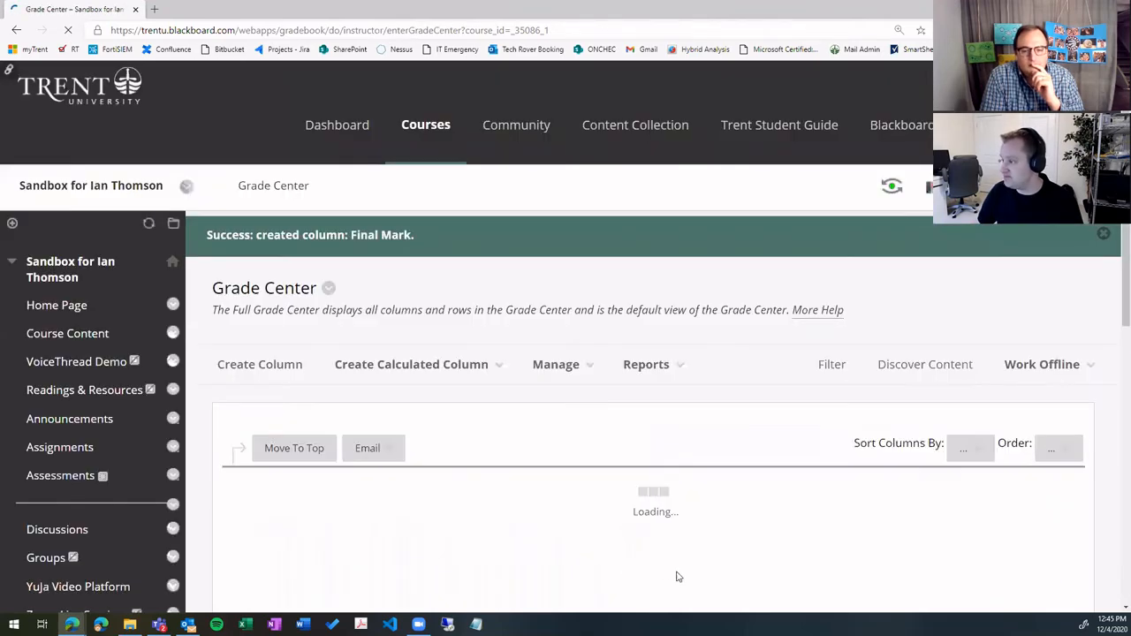